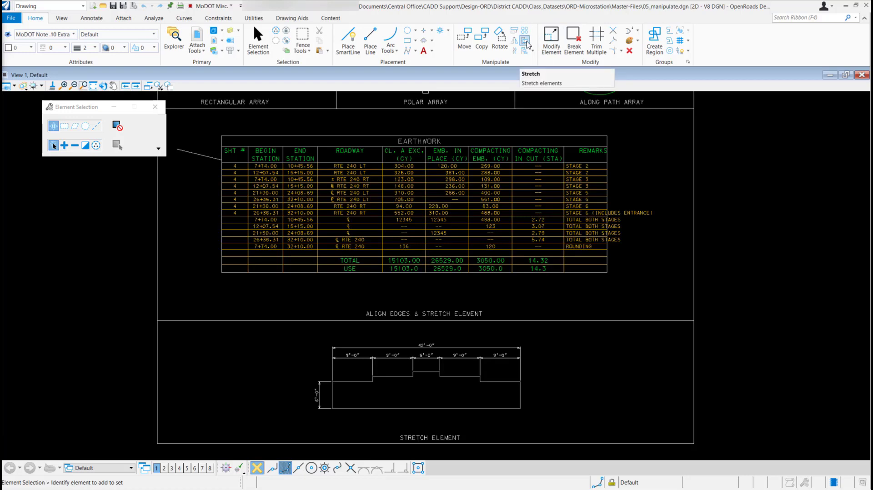
Step: Try stretching only the EARTHWORK table's right edge outward along its top line with nearest-point snapping, and undo the stretch
{"action": "left_click", "coordinate": [526, 43]}
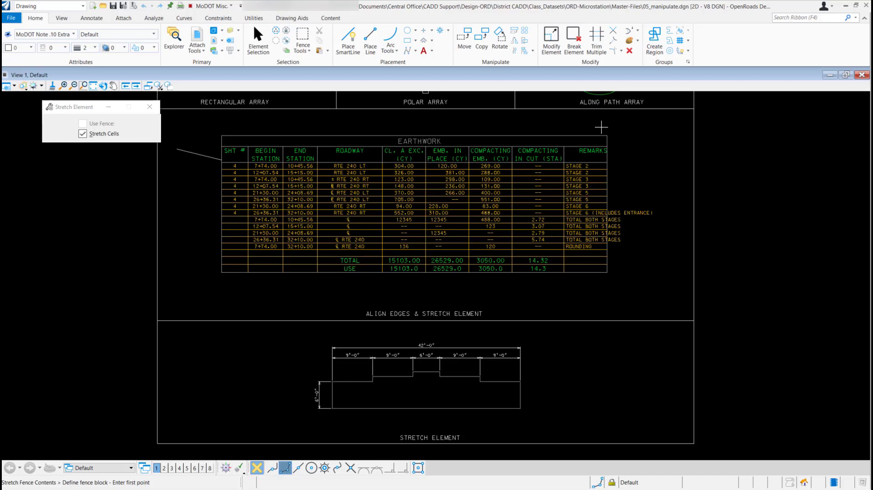
{"action": "left_click", "coordinate": [602, 127]}
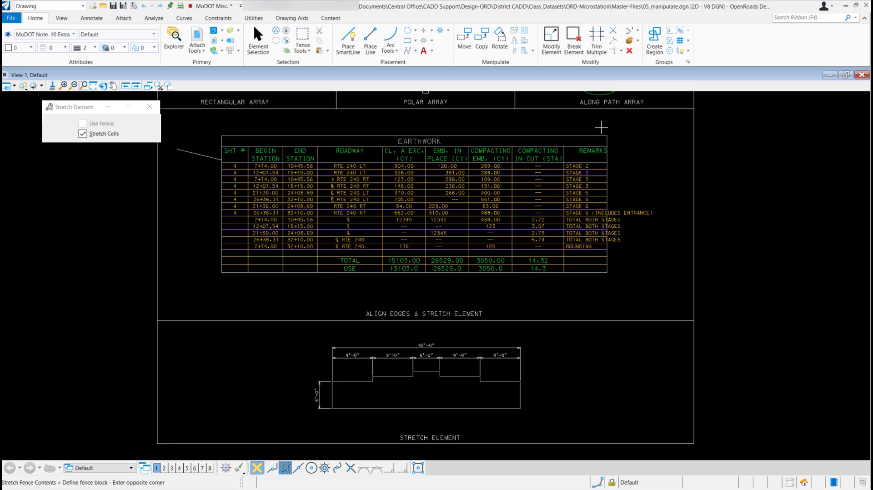
{"action": "left_click", "coordinate": [612, 283]}
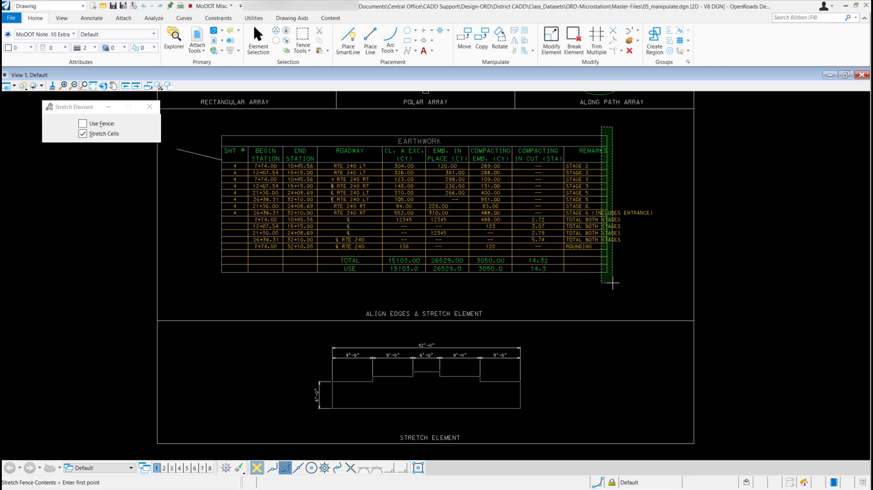
{"action": "left_click", "coordinate": [272, 469]}
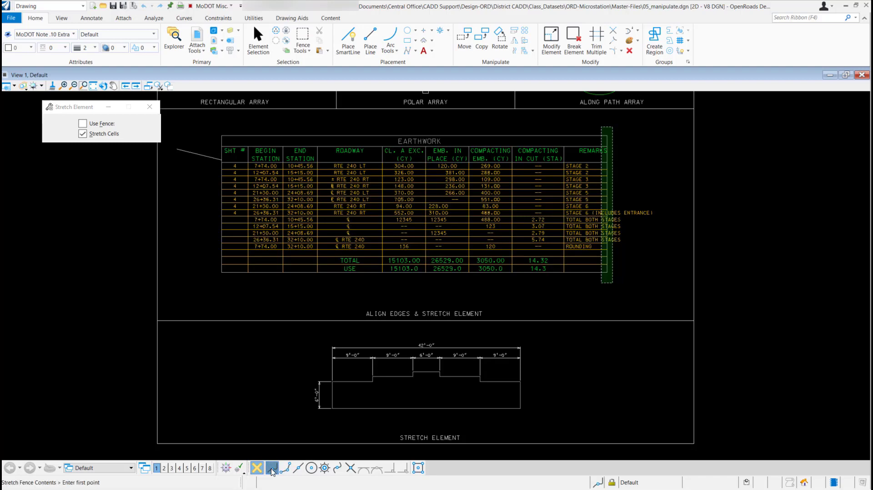
{"action": "left_click", "coordinate": [487, 136]}
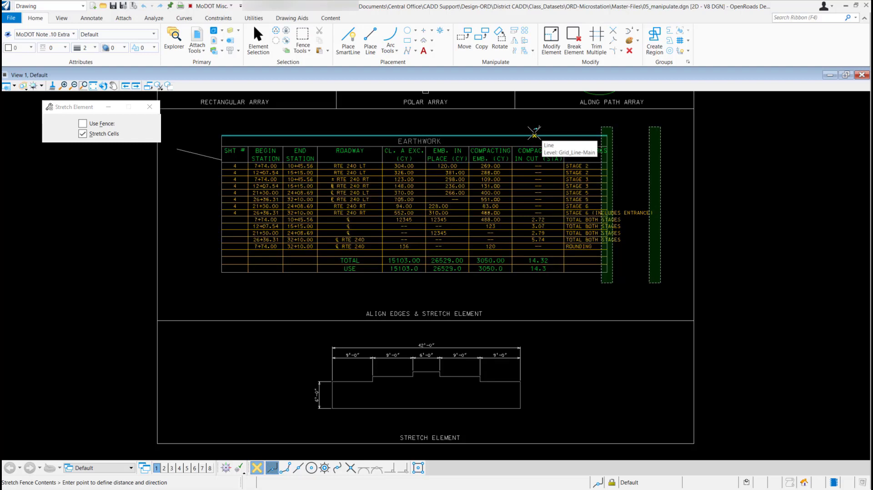
{"action": "left_click", "coordinate": [582, 135]}
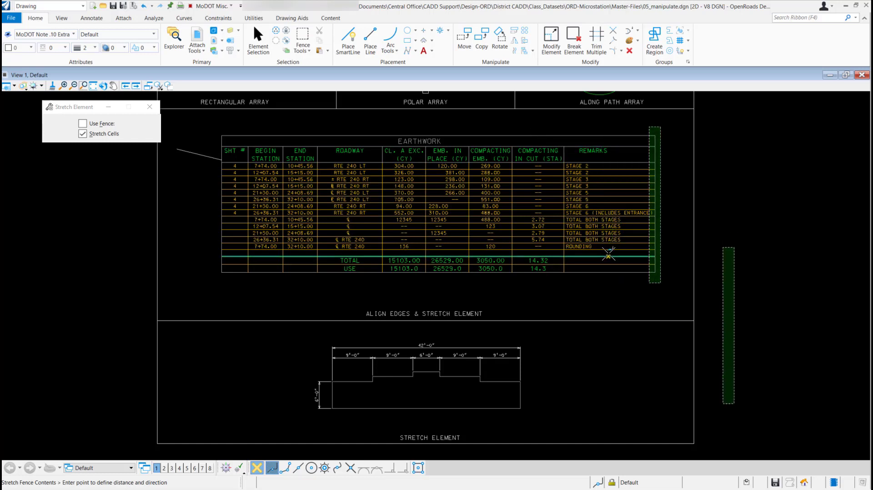
{"action": "right_click", "coordinate": [699, 190]}
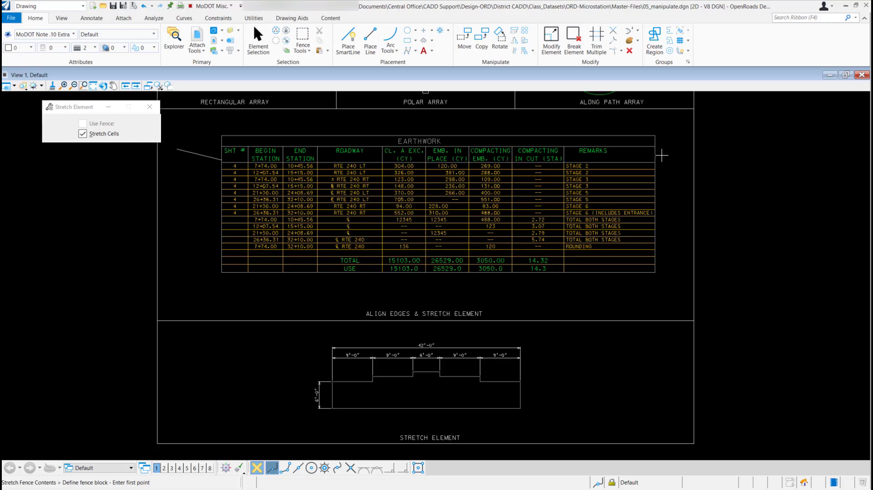
{"action": "key", "text": "ctrl+z"}
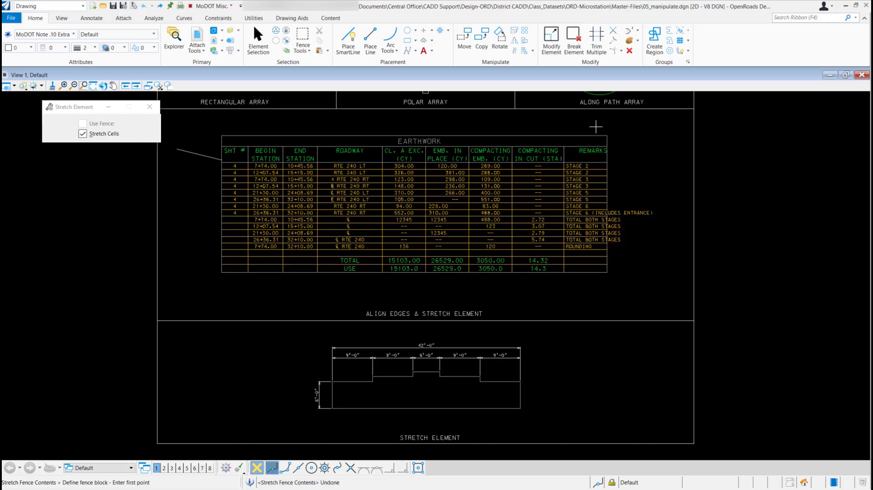
Step: Try stretching the EARTHWORK table with the fence around the whole REMARKS column, moving it outward and downward without snapping
{"action": "left_click", "coordinate": [556, 124]}
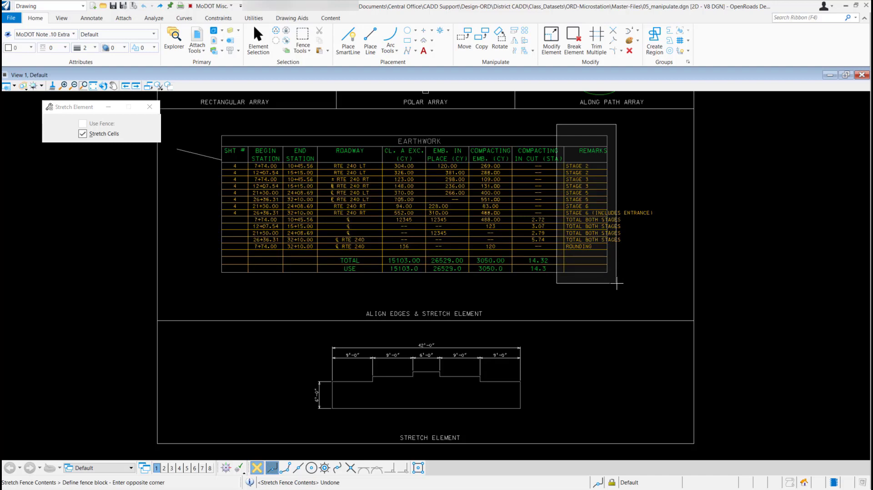
{"action": "left_click", "coordinate": [617, 283]}
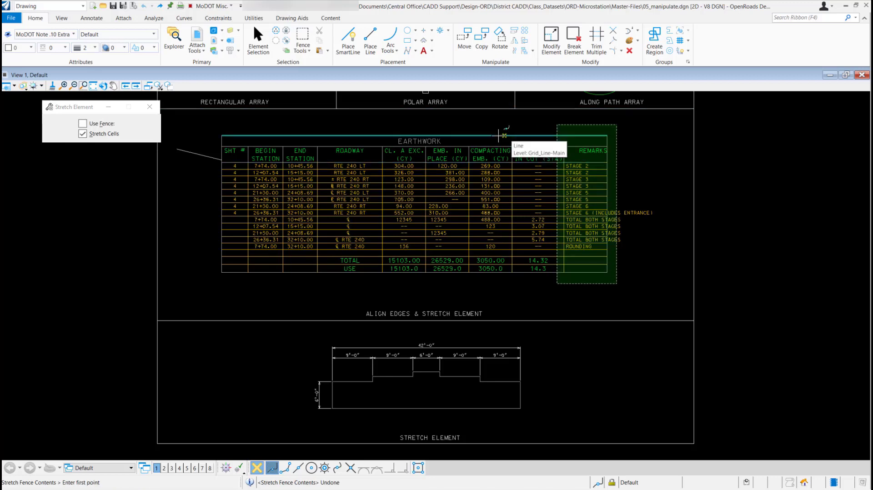
{"action": "left_click", "coordinate": [468, 123]}
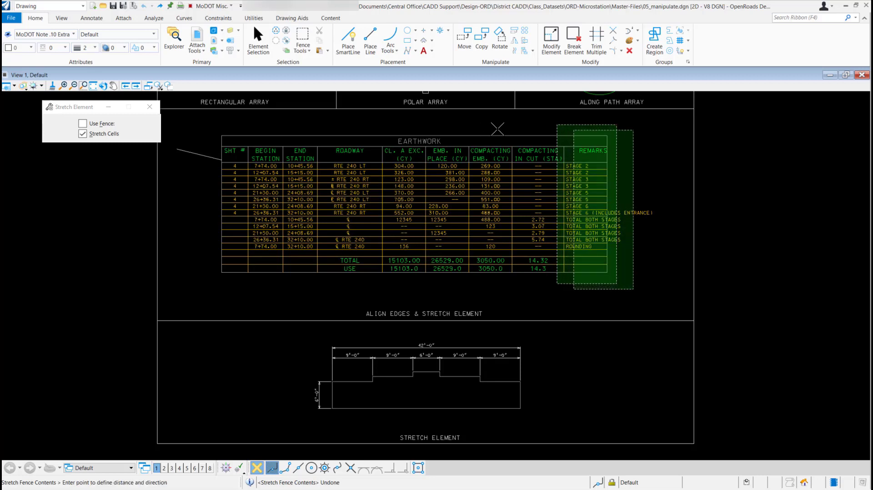
{"action": "left_click", "coordinate": [535, 141]}
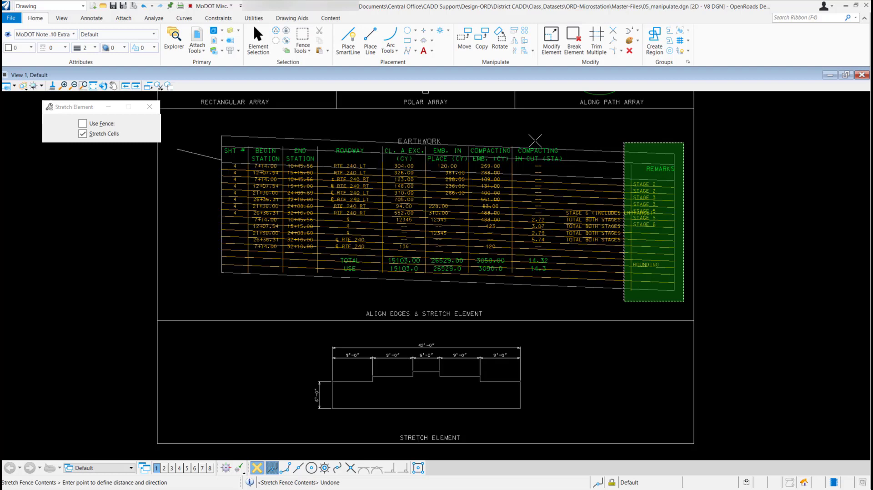
{"action": "right_click", "coordinate": [535, 141]}
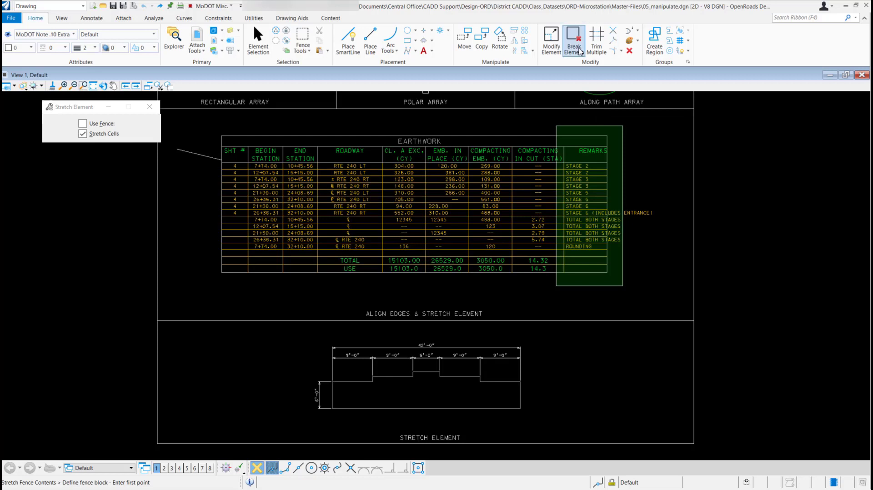
Step: Fence only the EARTHWORK table's right edge and stretch it horizontally along the top line to enclose the longest REMARKS text
{"action": "left_click", "coordinate": [601, 120]}
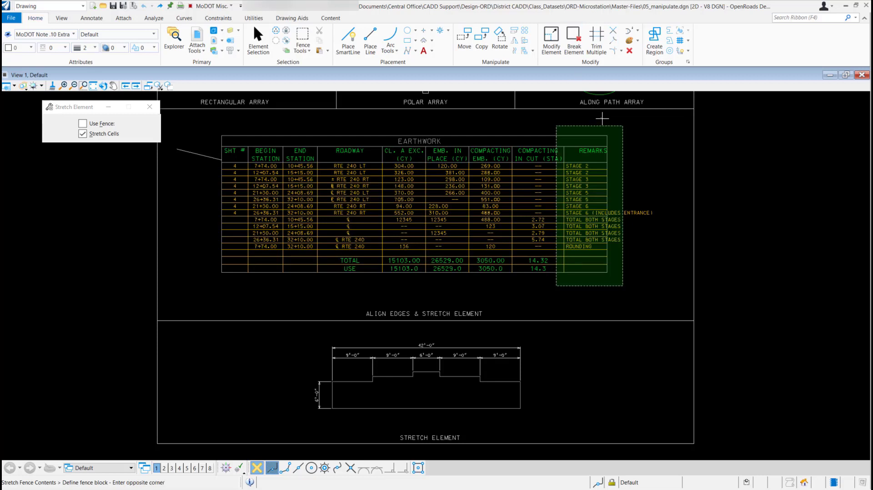
{"action": "left_click", "coordinate": [626, 294]}
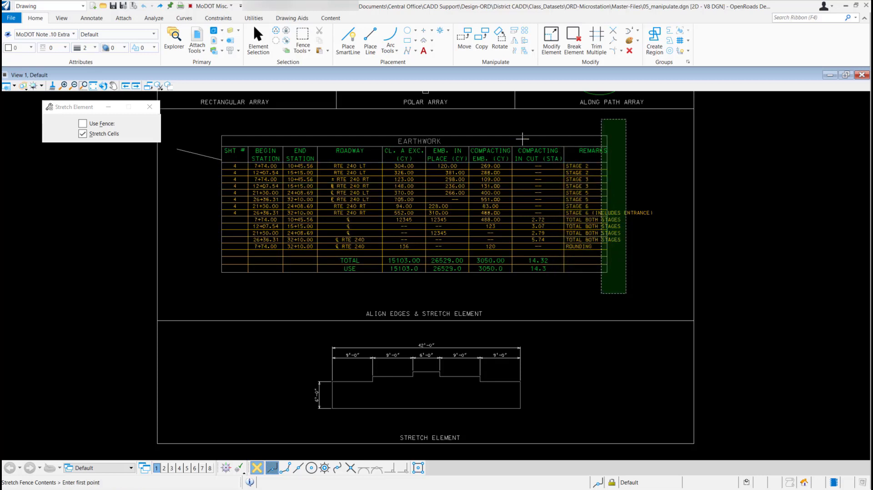
{"action": "left_click", "coordinate": [502, 135]}
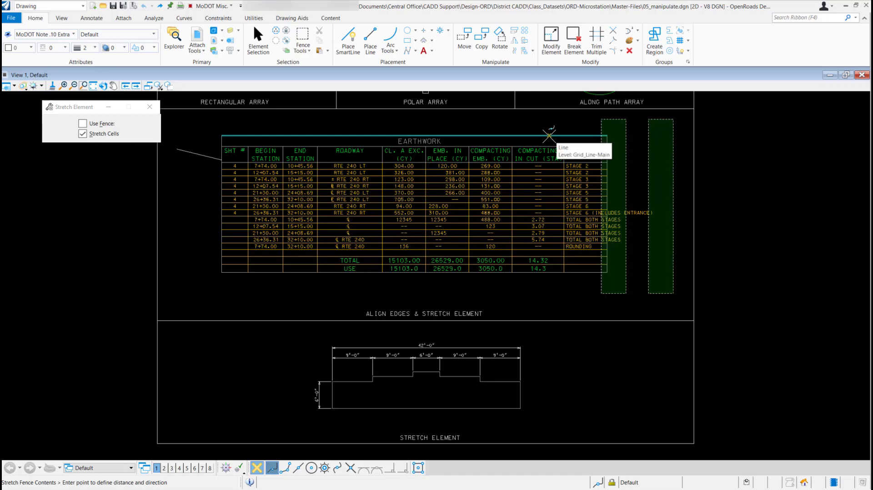
{"action": "left_click", "coordinate": [549, 136]}
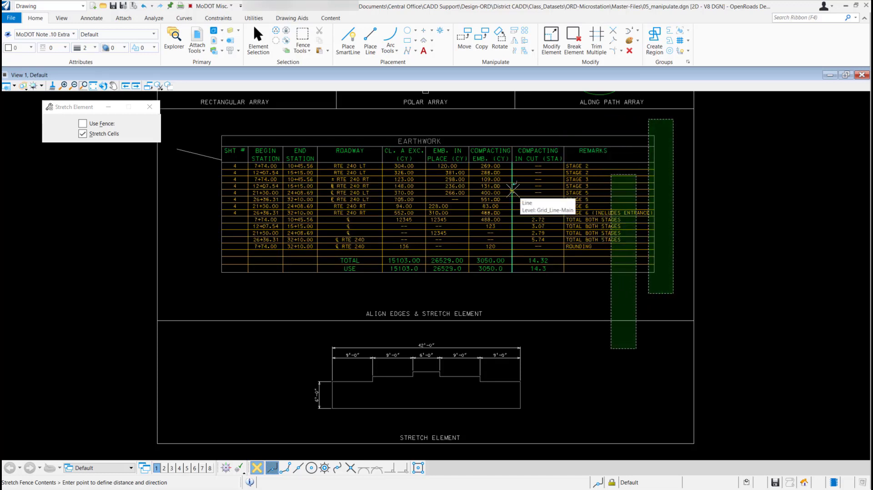
{"action": "right_click", "coordinate": [611, 123]}
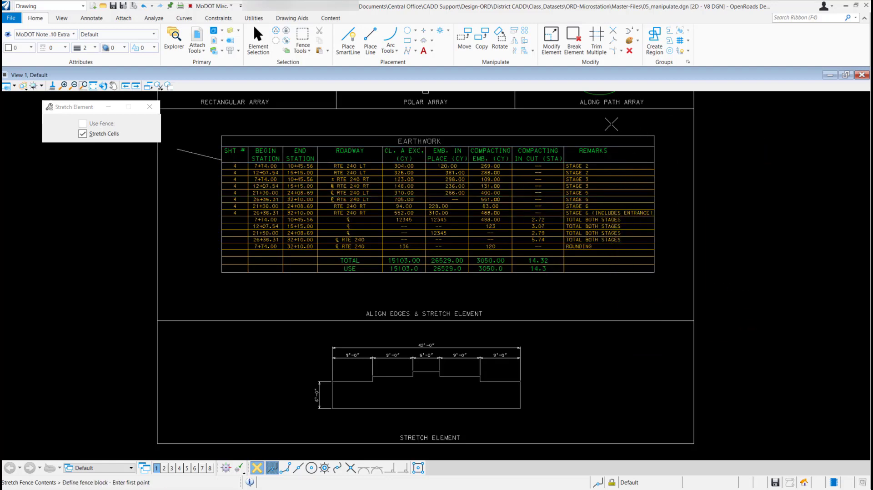
Step: Turn on AccuDraw for precise offsets while working on the dimensioned stepped outline in the STRETCH ELEMENT section
{"action": "left_click", "coordinate": [84, 86]}
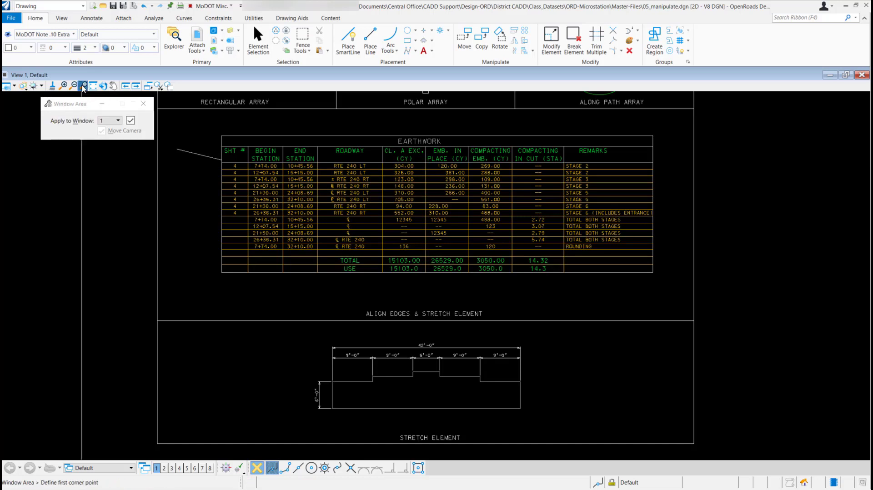
{"action": "left_click", "coordinate": [307, 331]}
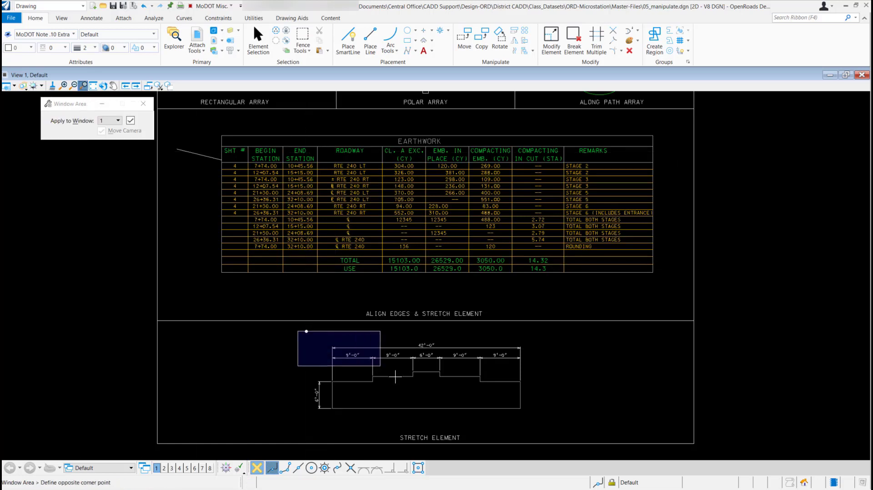
{"action": "left_click", "coordinate": [531, 426]}
{"action": "right_click", "coordinate": [632, 416]}
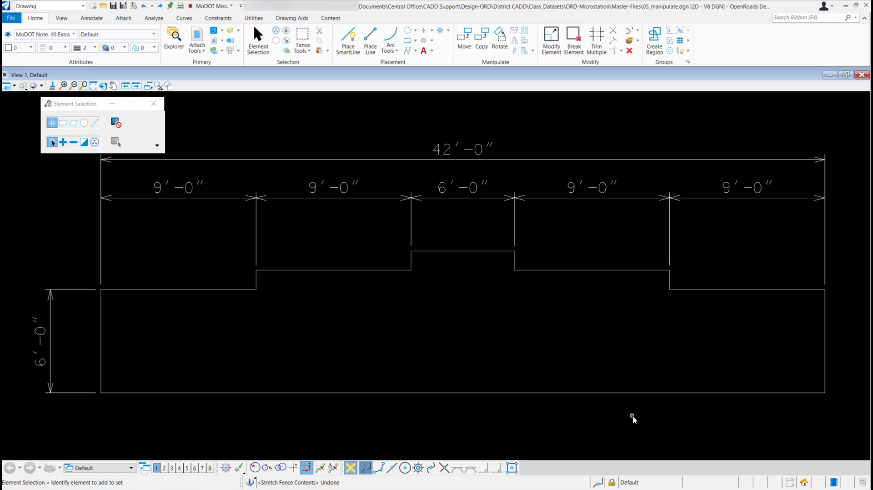
{"action": "left_click", "coordinate": [226, 469]}
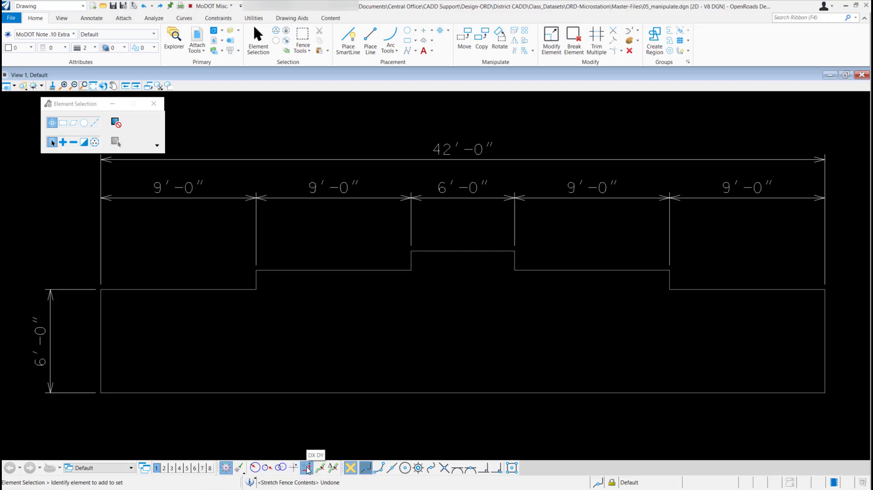
Step: Stretch the stepped outline 0.5' to the left with 0 vertical offset, fencing its left part through the second 9'-0" span
{"action": "left_click", "coordinate": [526, 43]}
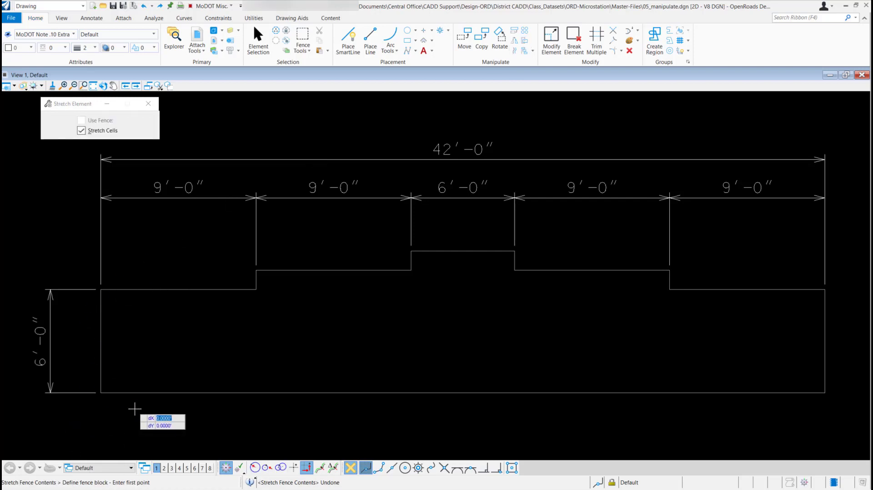
{"action": "left_click", "coordinate": [83, 406]}
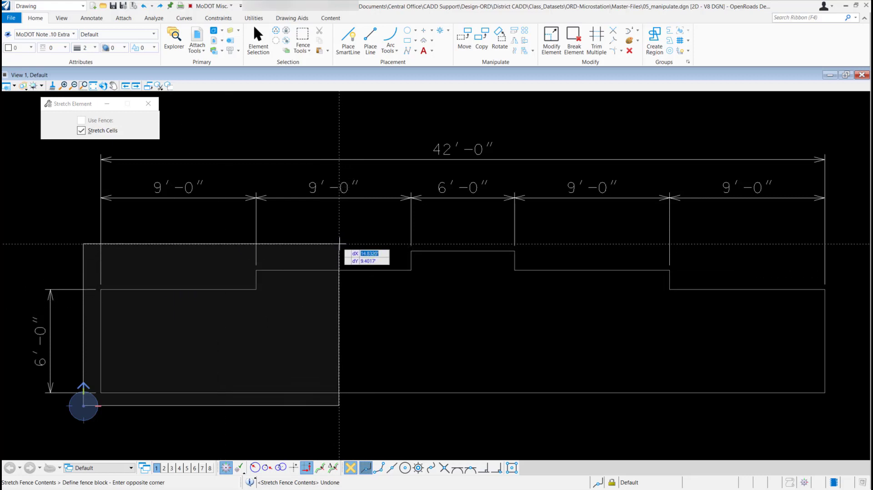
{"action": "left_click", "coordinate": [340, 244]}
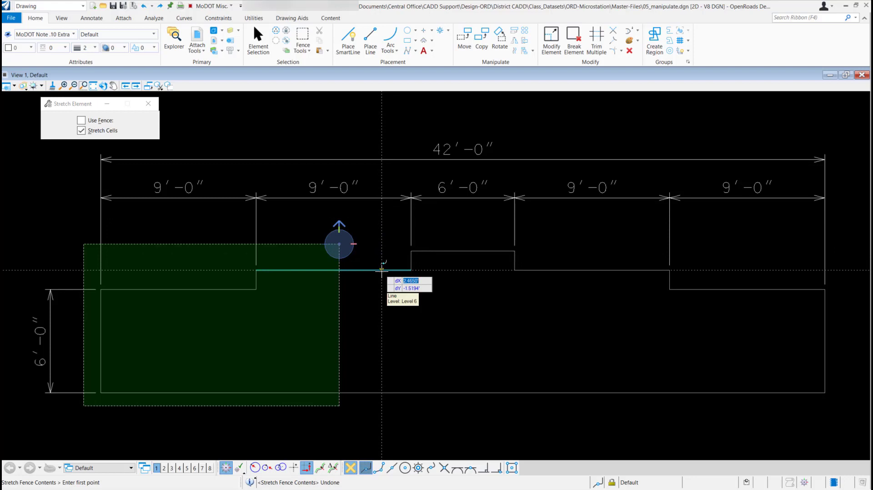
{"action": "left_click", "coordinate": [382, 270]}
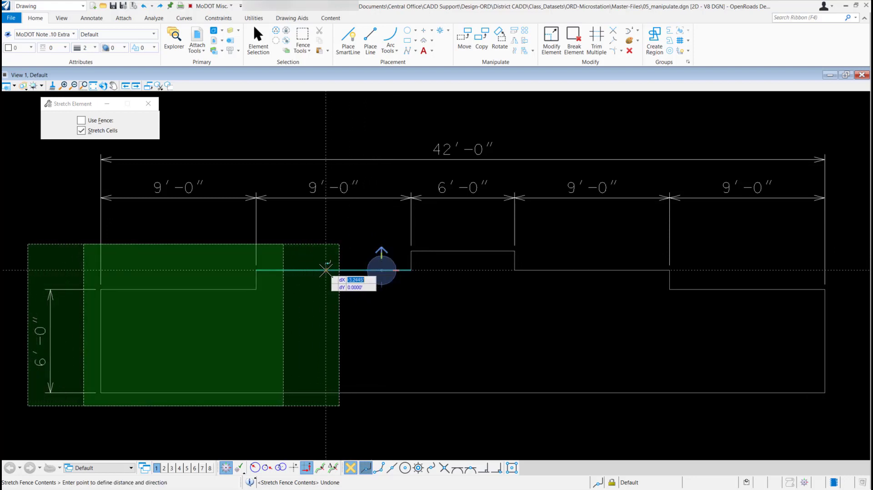
{"action": "type", "text": "1.55"}
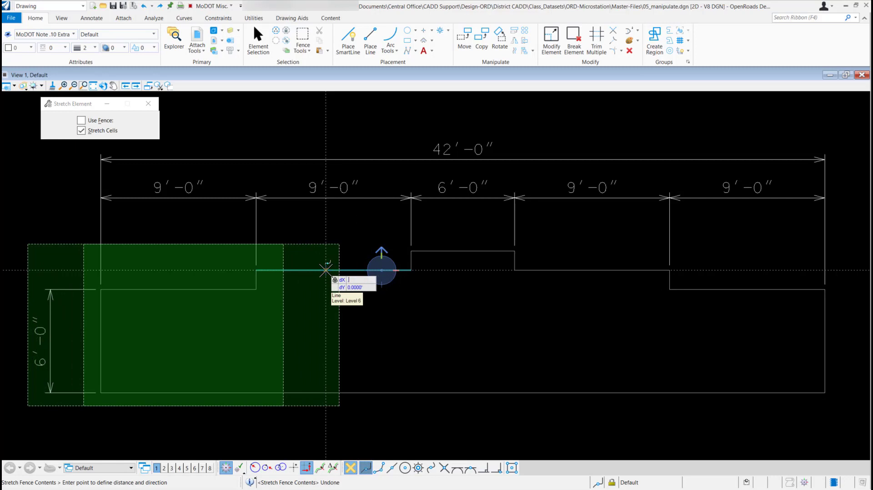
{"action": "key", "text": "Tab"}
{"action": "type", "text": "0"}
{"action": "key", "text": "Tab"}
{"action": "left_click", "coordinate": [355, 312]}
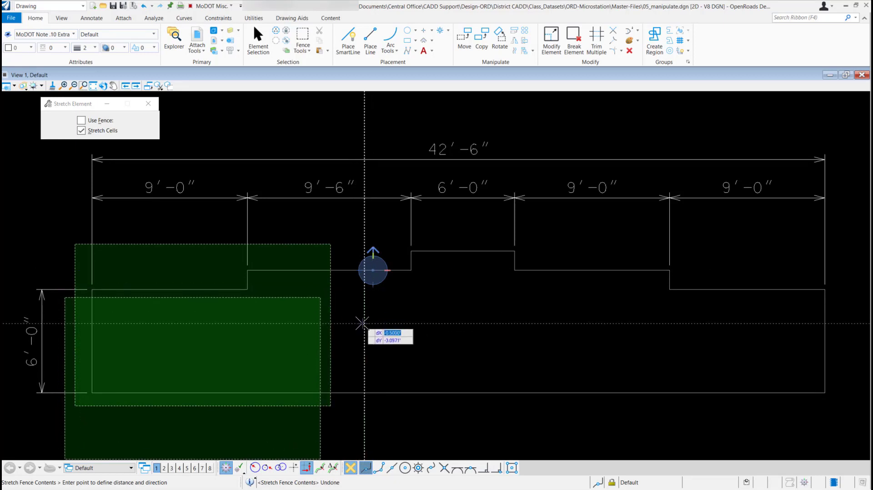
{"action": "right_click", "coordinate": [363, 319]}
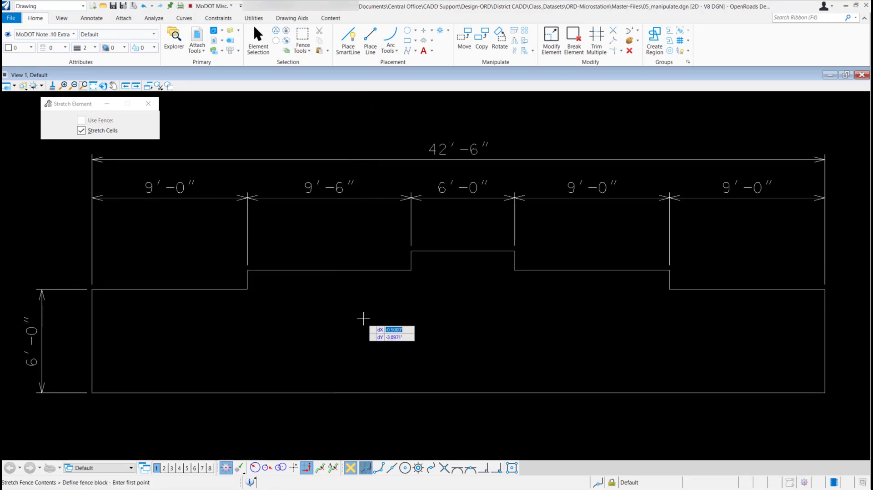
Step: Stretch the outline's leftmost 9'-0" span 0.5' to the left with 0 vertical offset, fencing only its outer end
{"action": "left_click", "coordinate": [65, 242]}
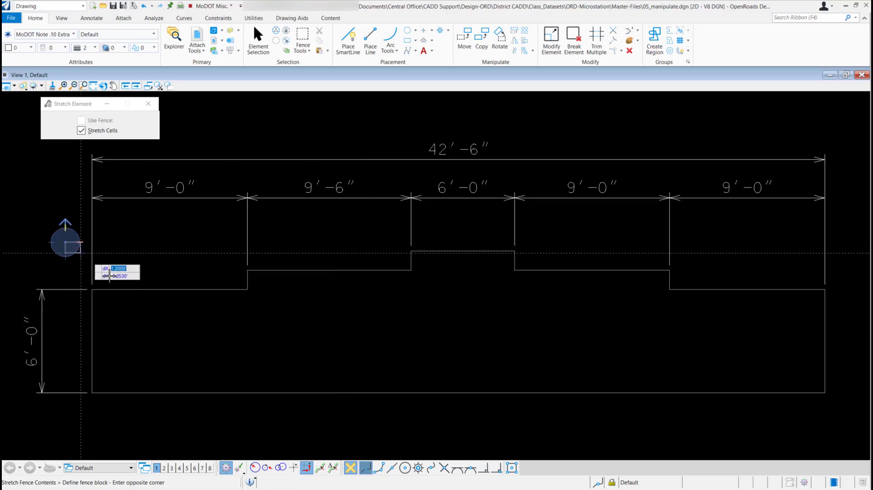
{"action": "left_click", "coordinate": [194, 424]}
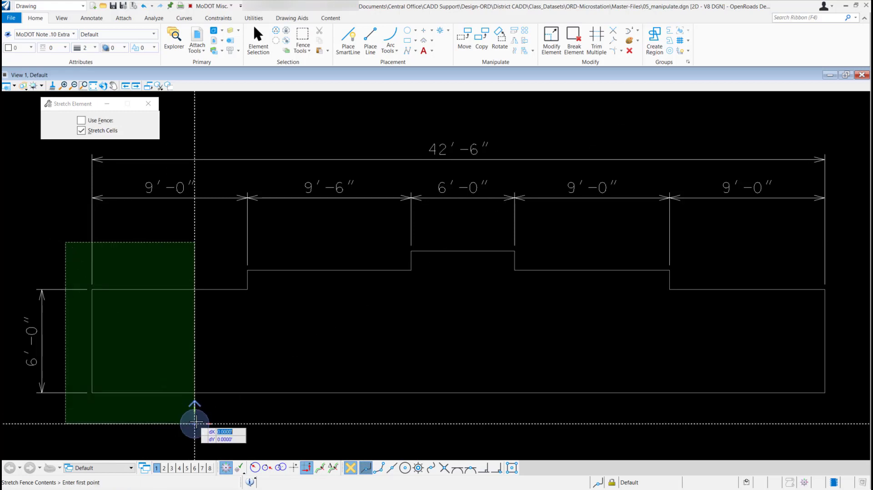
{"action": "left_click", "coordinate": [226, 289]}
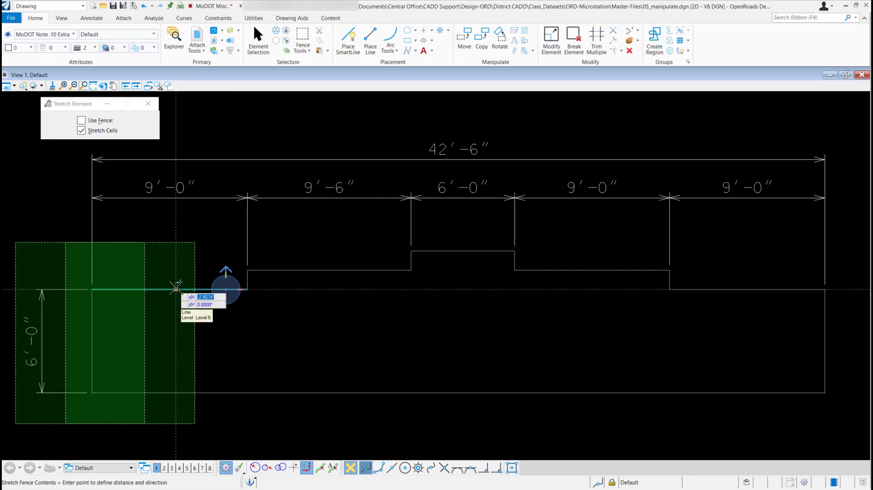
{"action": "type", "text": ".5"}
{"action": "key", "text": "Tab"}
{"action": "type", "text": "0"}
{"action": "key", "text": "Tab"}
{"action": "left_click", "coordinate": [175, 289]}
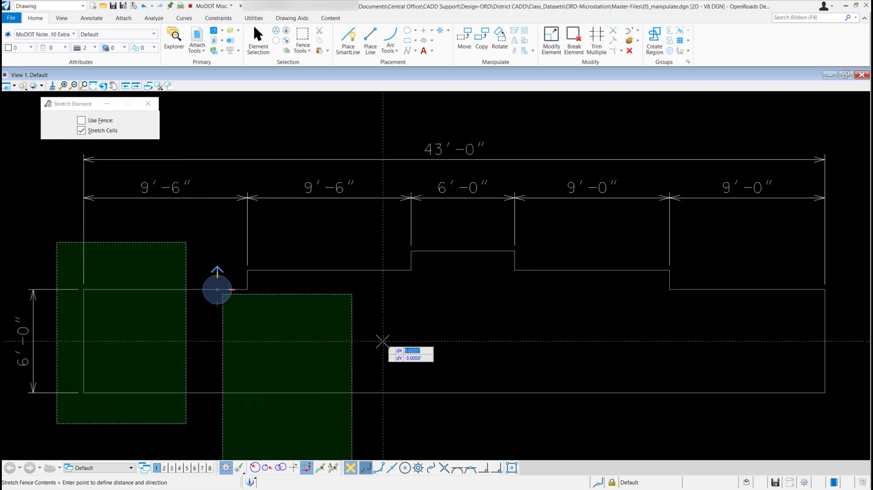
{"action": "right_click", "coordinate": [419, 340]}
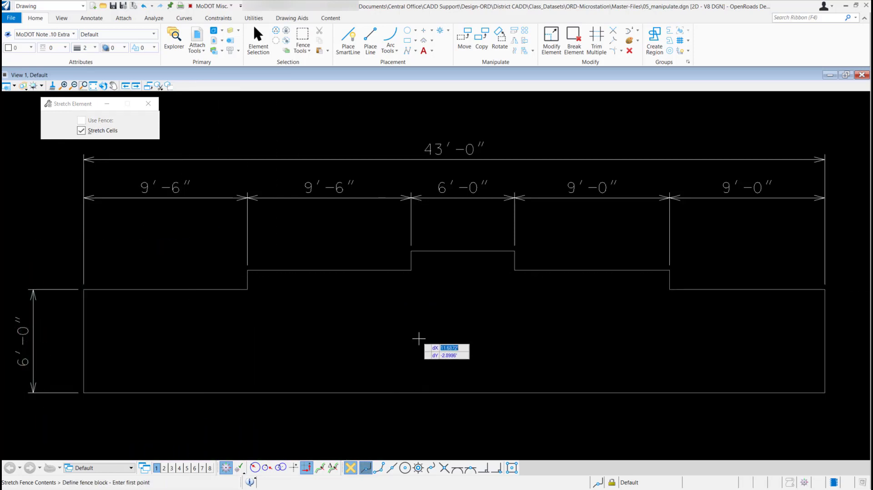